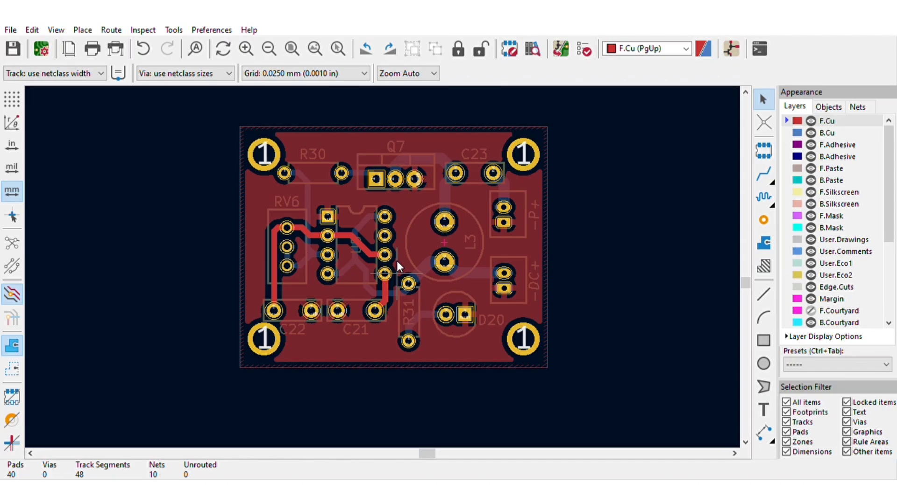
Inspect the B.Cu and F.Silkscreen layers, then rotate the board into perspective in the 3D Viewer.
key(Page_Down)
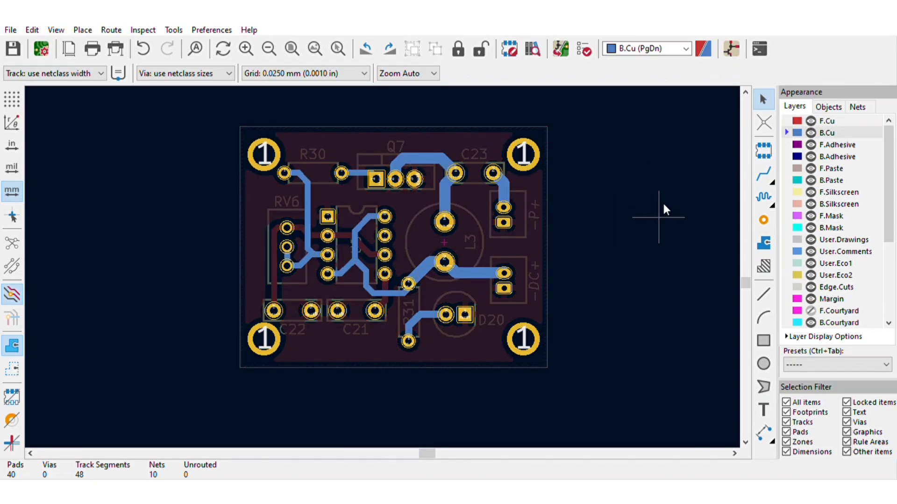
click(795, 192)
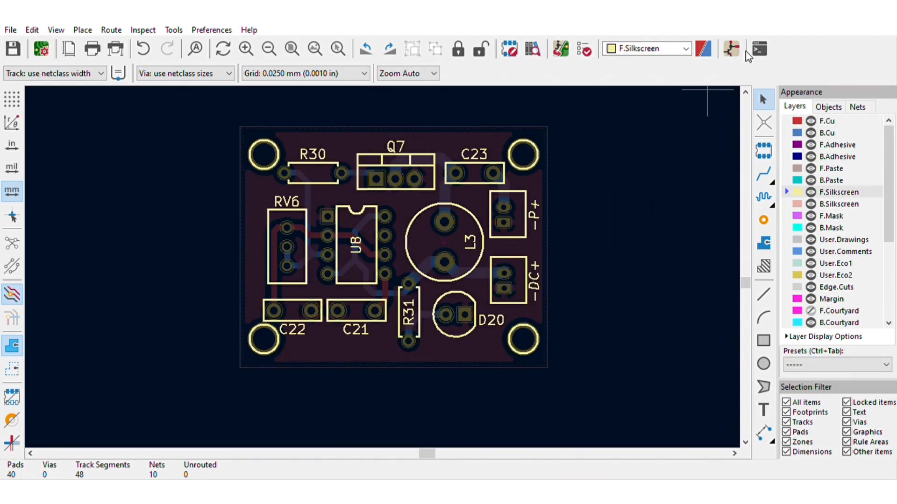
click(759, 49)
mouse_move(419, 248)
mouse_down()
mouse_move(461, 295)
mouse_move(531, 212)
mouse_move(446, 210)
mouse_move(380, 312)
mouse_move(464, 283)
mouse_move(242, 257)
mouse_move(367, 268)
mouse_move(414, 215)
mouse_move(815, 274)
mouse_move(236, 246)
mouse_move(223, 293)
mouse_move(213, 256)
mouse_move(198, 286)
mouse_up()
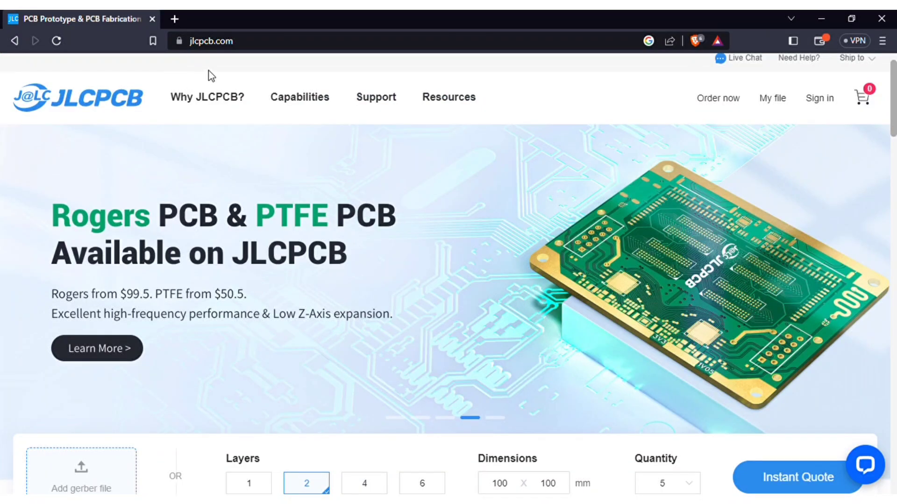
Upload the Gerber zip to JLCPCB, detected as a 2-layer 29.9x40mm board at $2.00.
scroll(212, 76, down, 7)
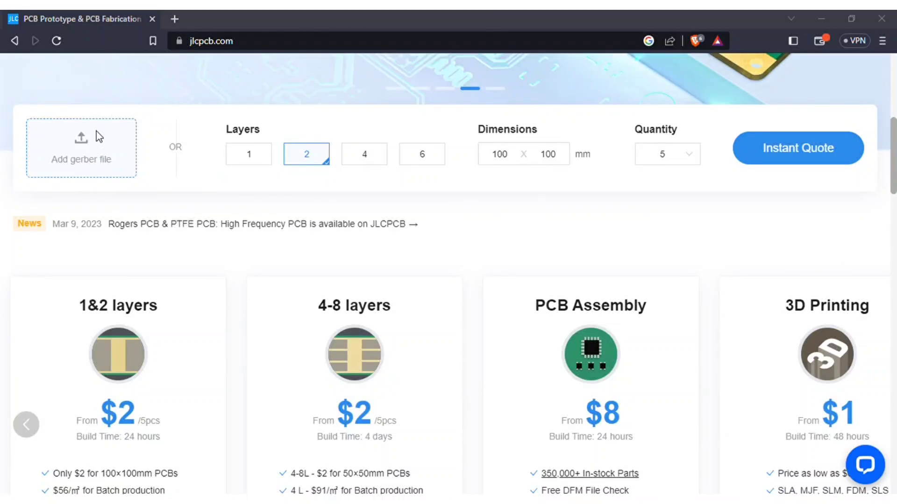
key(Return)
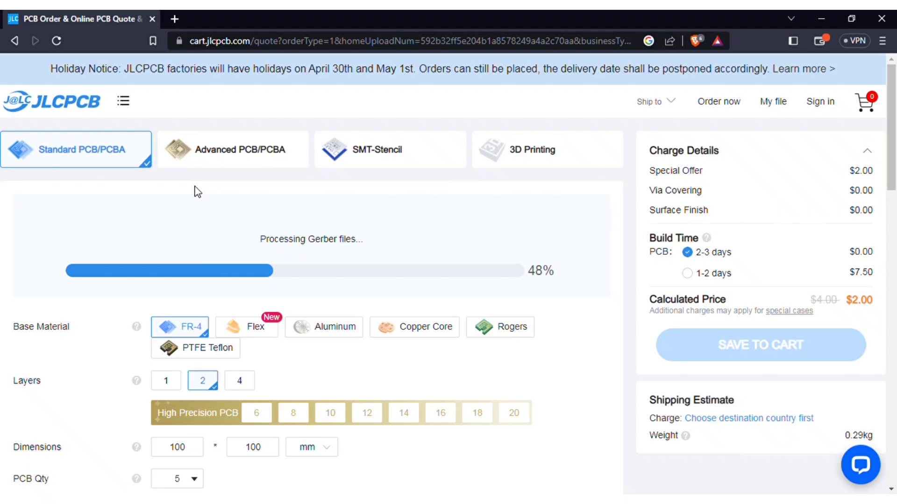
scroll(216, 245, down, 6)
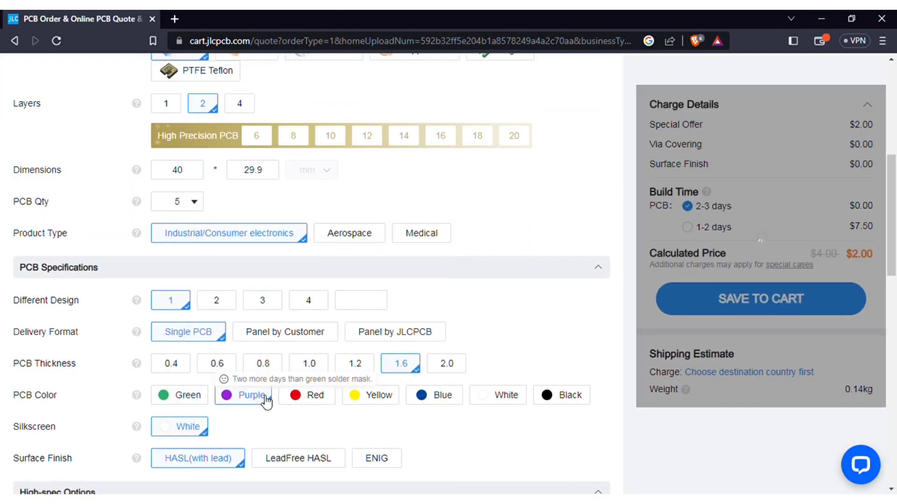
Set the PCB colour to Black in the order options.
scroll(264, 402, up, 6)
scroll(320, 278, down, 8)
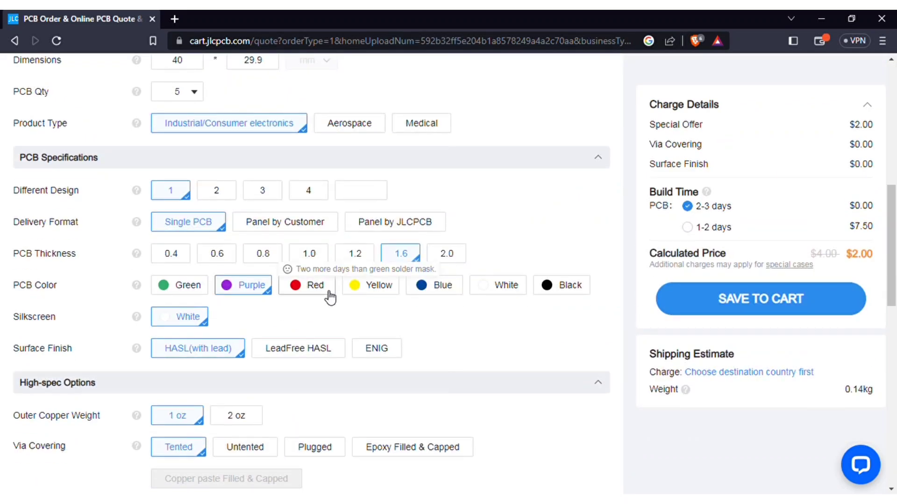
scroll(301, 284, up, 8)
scroll(319, 259, down, 10)
click(565, 177)
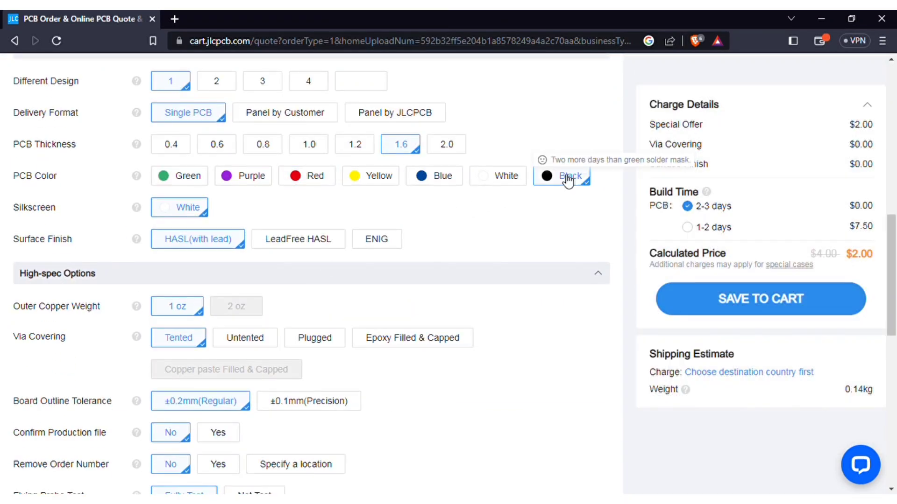
scroll(307, 211, up, 10)
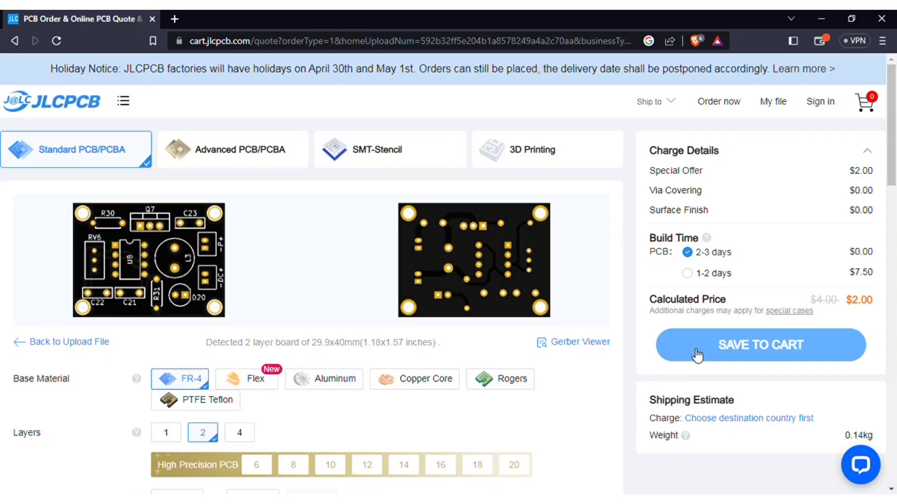